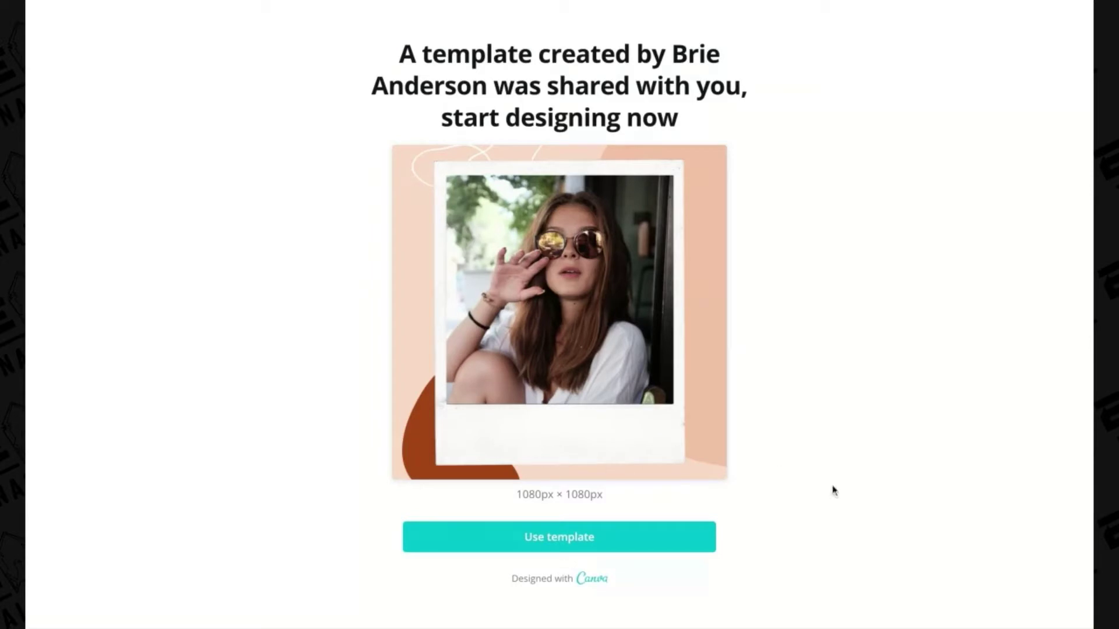
Make an editable copy of the polaroid template with a light grey background.
{"action": "left_click", "coordinate": [599, 541]}
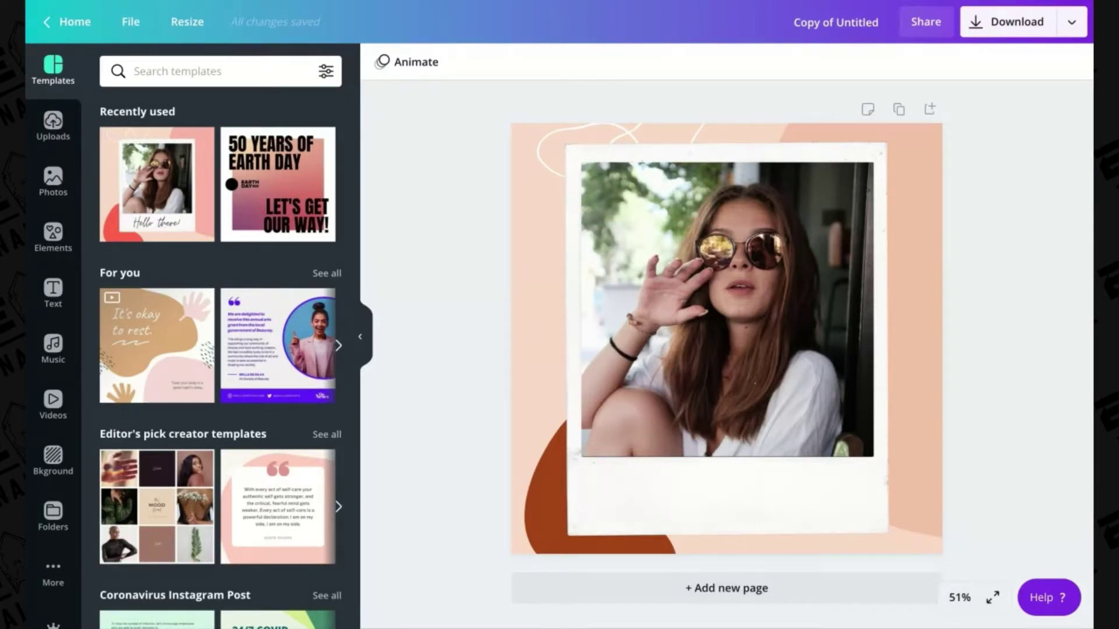
{"action": "left_click", "coordinate": [535, 317]}
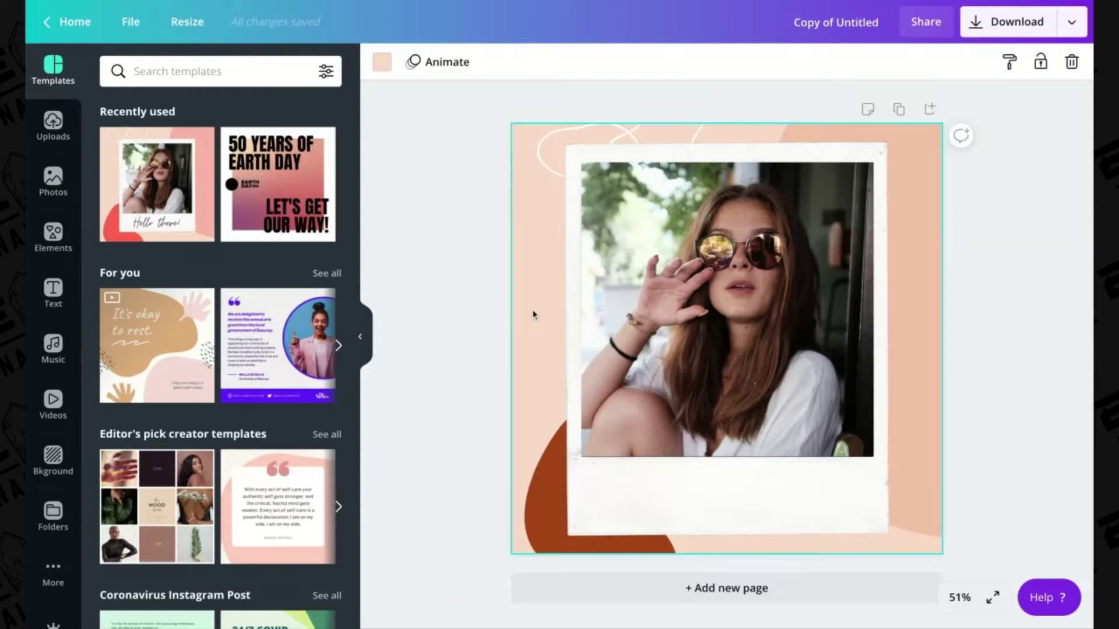
{"action": "left_click", "coordinate": [381, 67]}
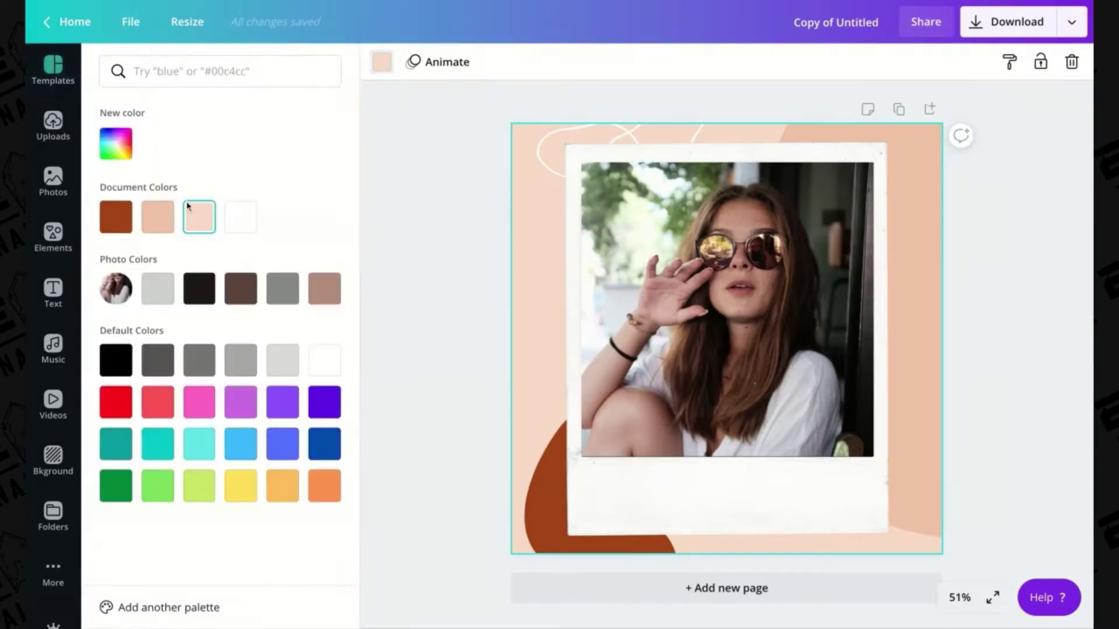
{"action": "left_click", "coordinate": [162, 278]}
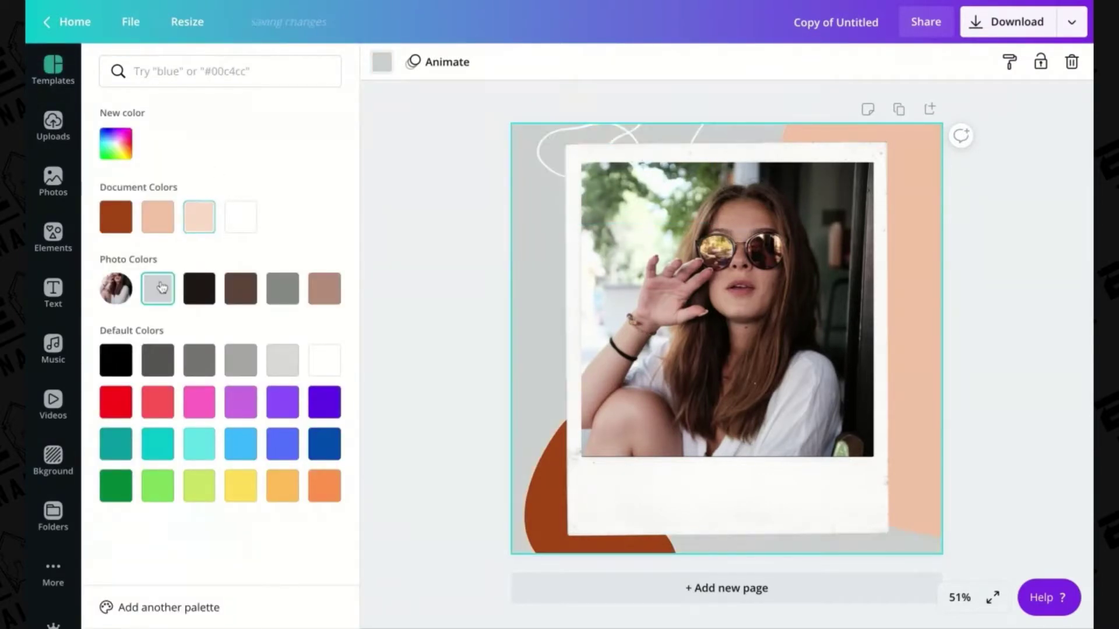
Turn the top-right peach shape near-black and the bottom-left blob red.
{"action": "left_click", "coordinate": [926, 182]}
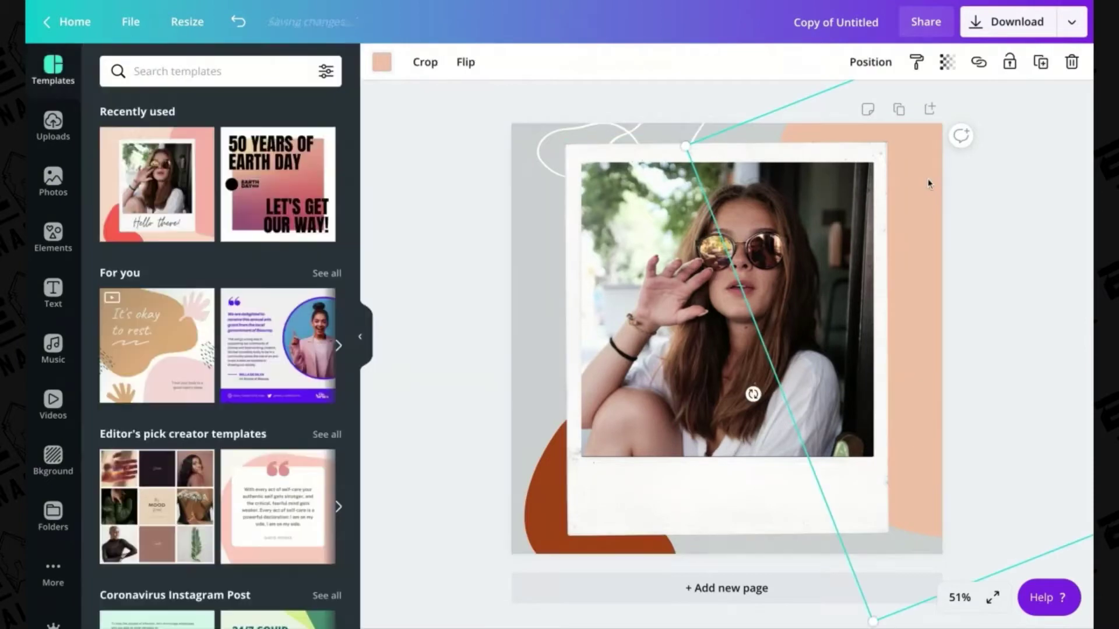
{"action": "left_click", "coordinate": [382, 61]}
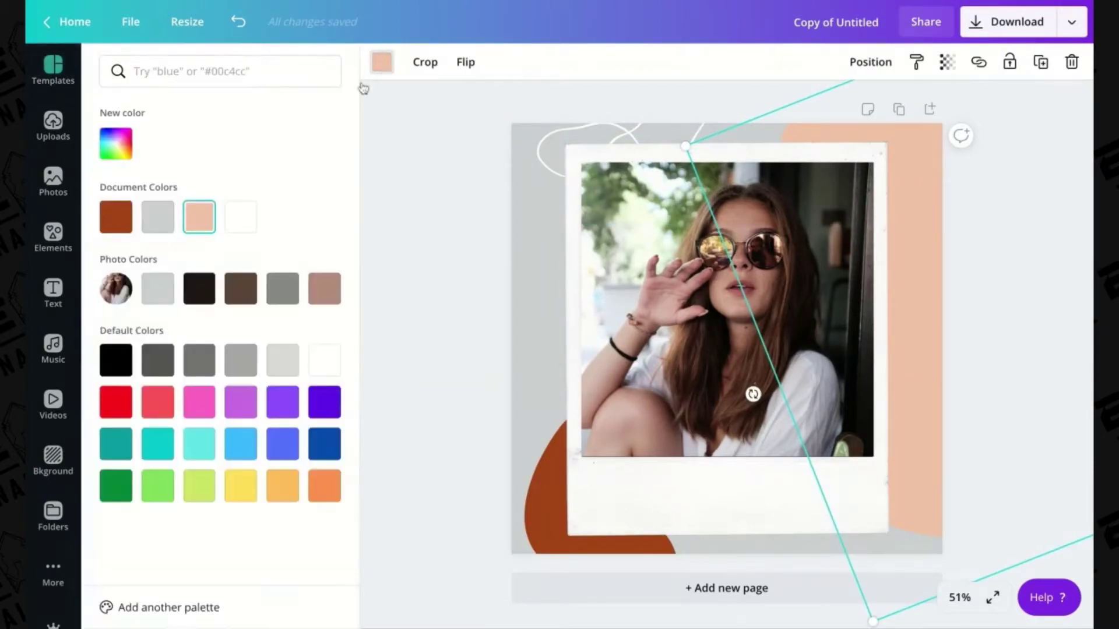
{"action": "left_click", "coordinate": [200, 288]}
{"action": "left_click", "coordinate": [544, 523]}
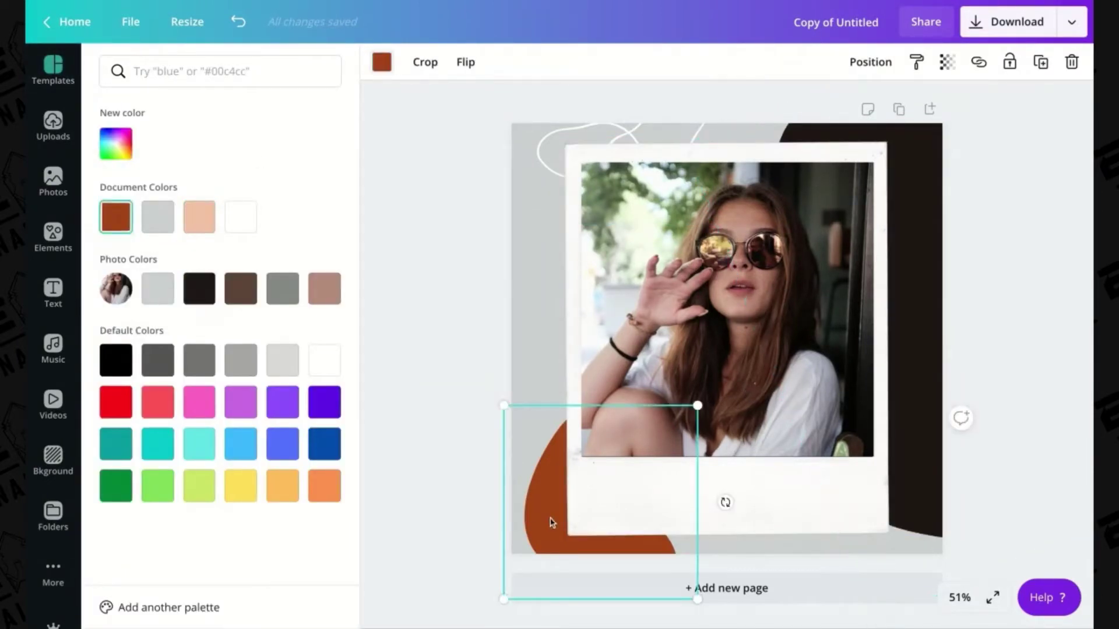
{"action": "left_click", "coordinate": [116, 402]}
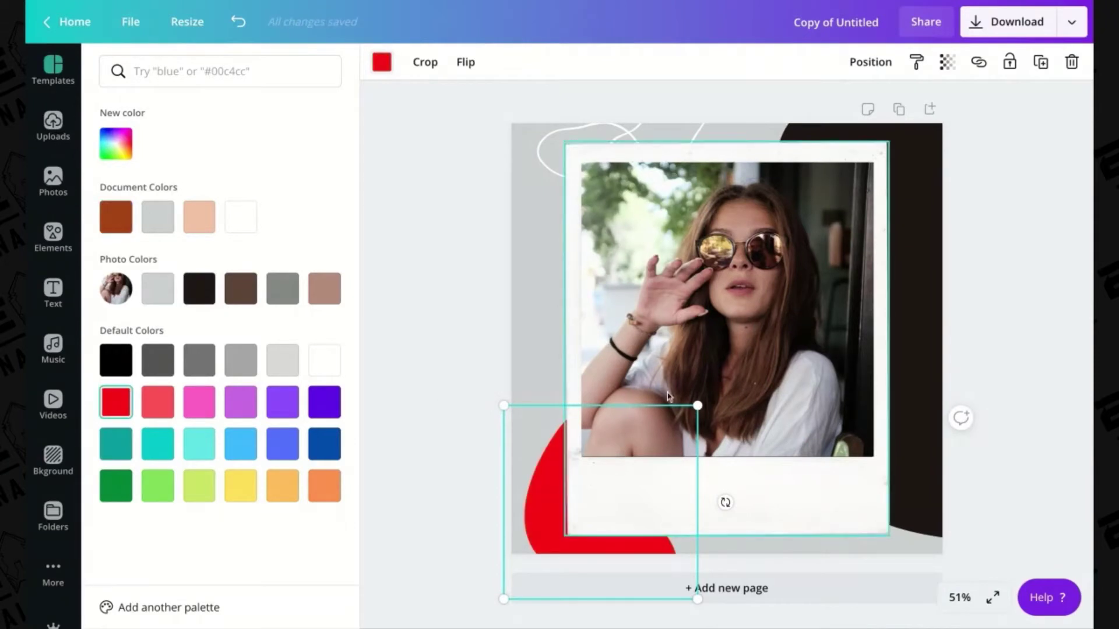
{"action": "left_click", "coordinate": [752, 337]}
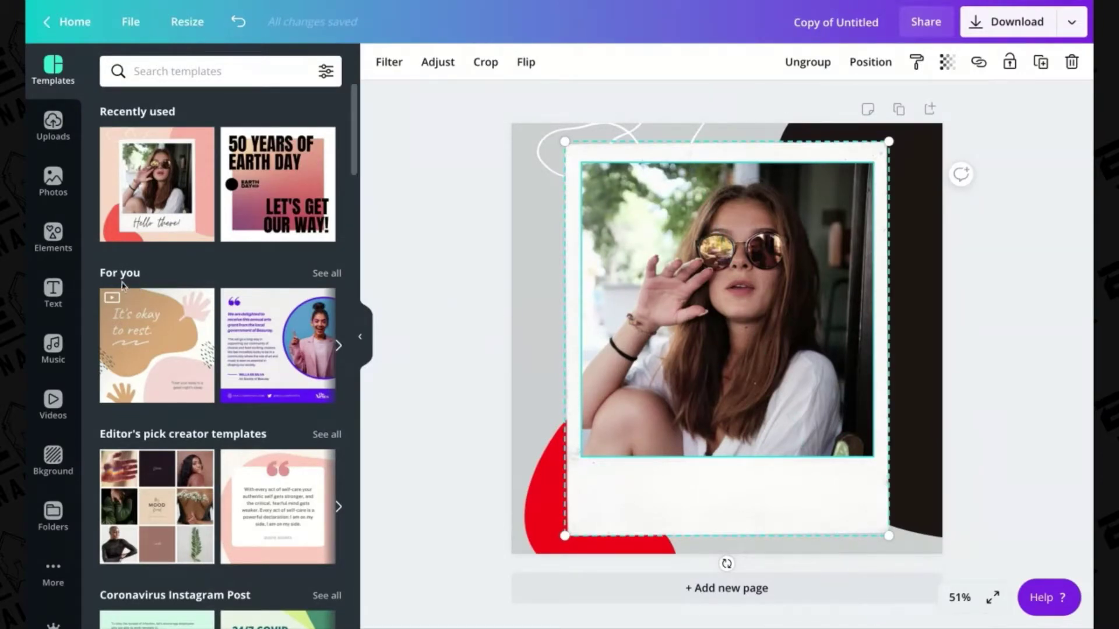
Swap the uploaded laptop video into the polaroid frame, then stop the preview and deselect it.
{"action": "left_click", "coordinate": [53, 123]}
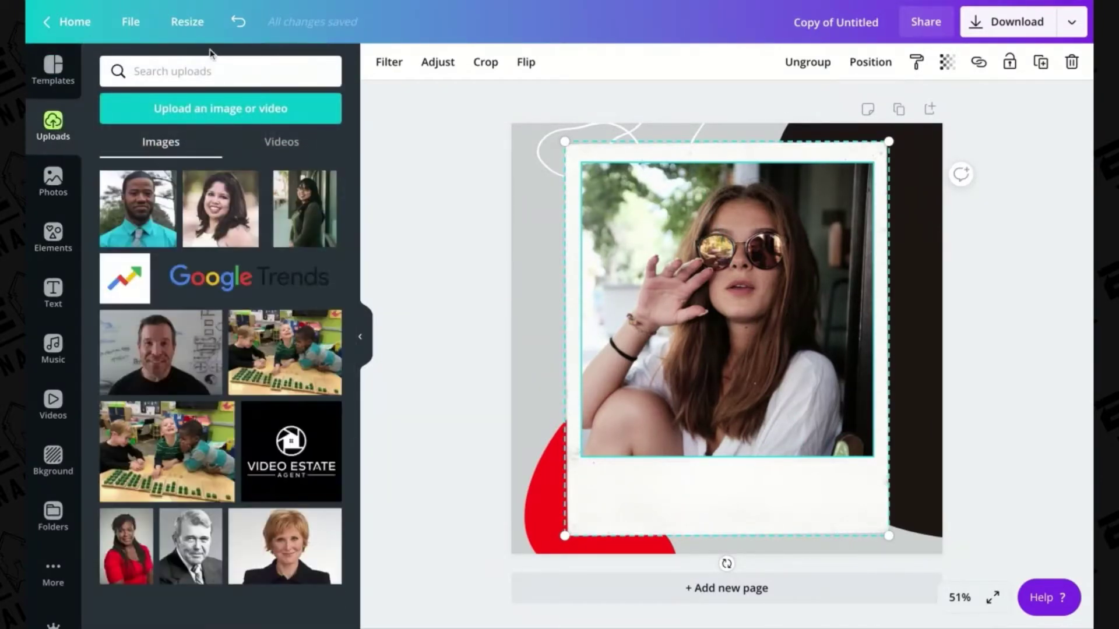
{"action": "left_click", "coordinate": [180, 110]}
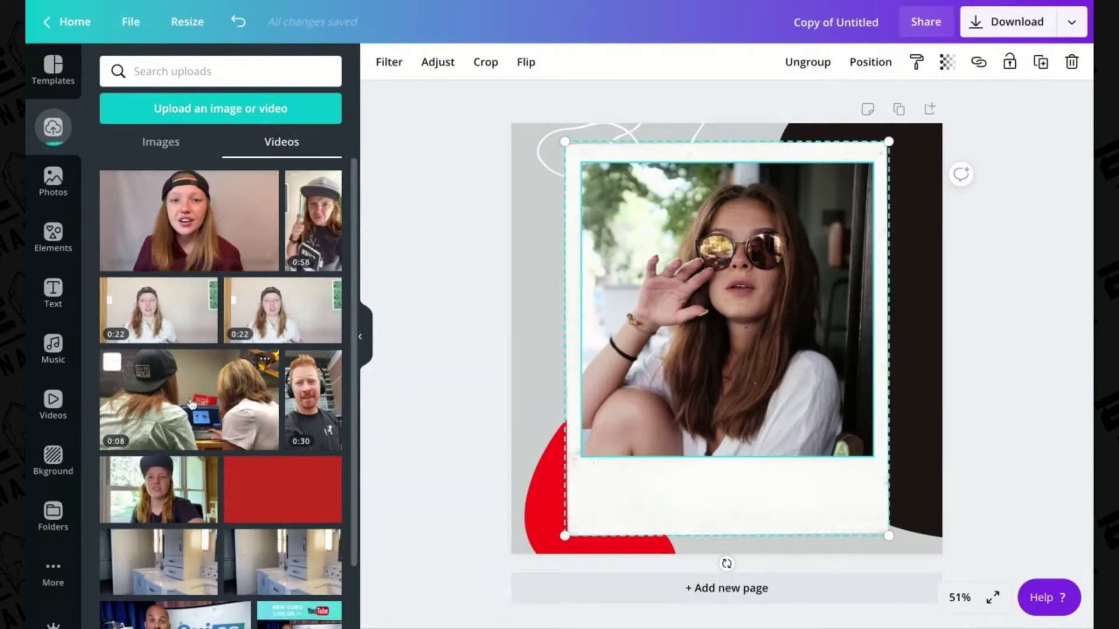
{"action": "left_click", "coordinate": [191, 402]}
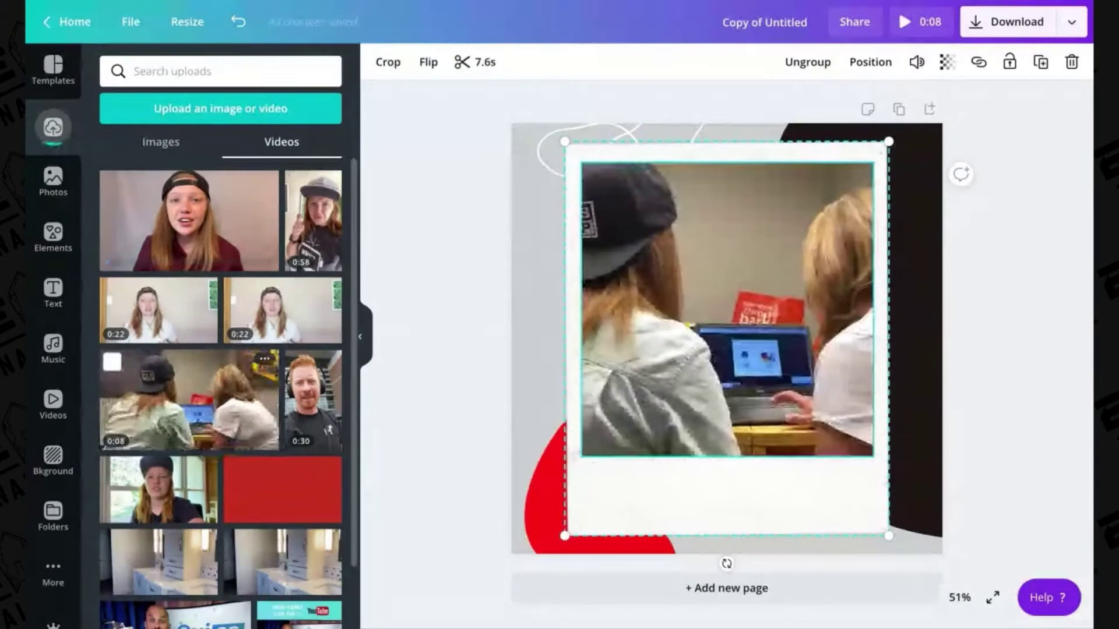
{"action": "left_click", "coordinate": [726, 310]}
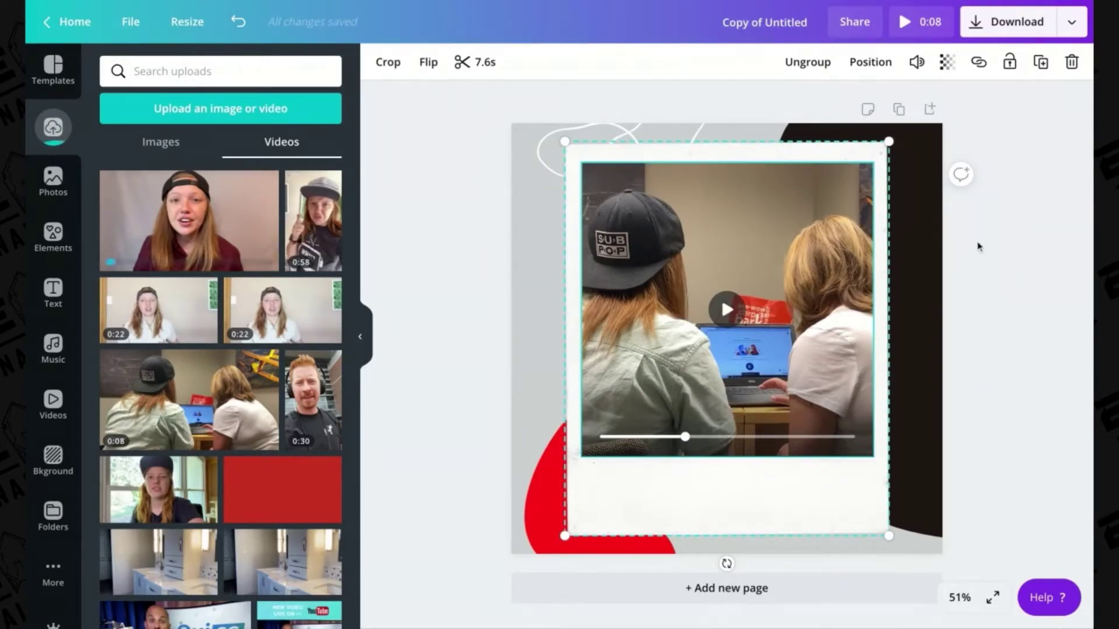
{"action": "left_click", "coordinate": [1028, 194]}
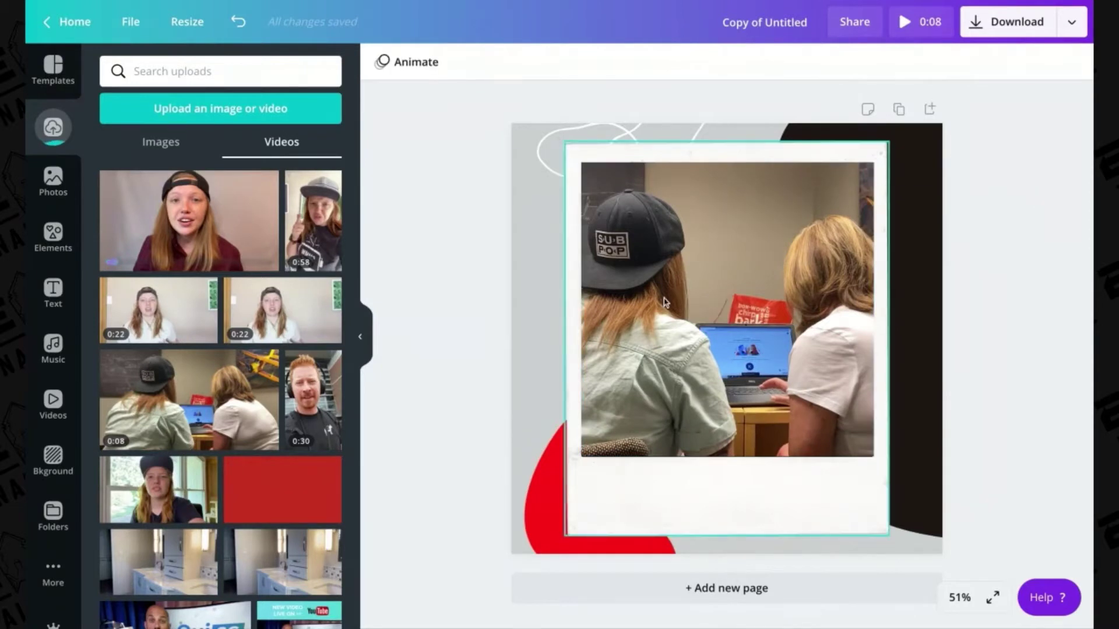
Download the polaroid design as an MP4 video.
{"action": "left_click", "coordinate": [1014, 29]}
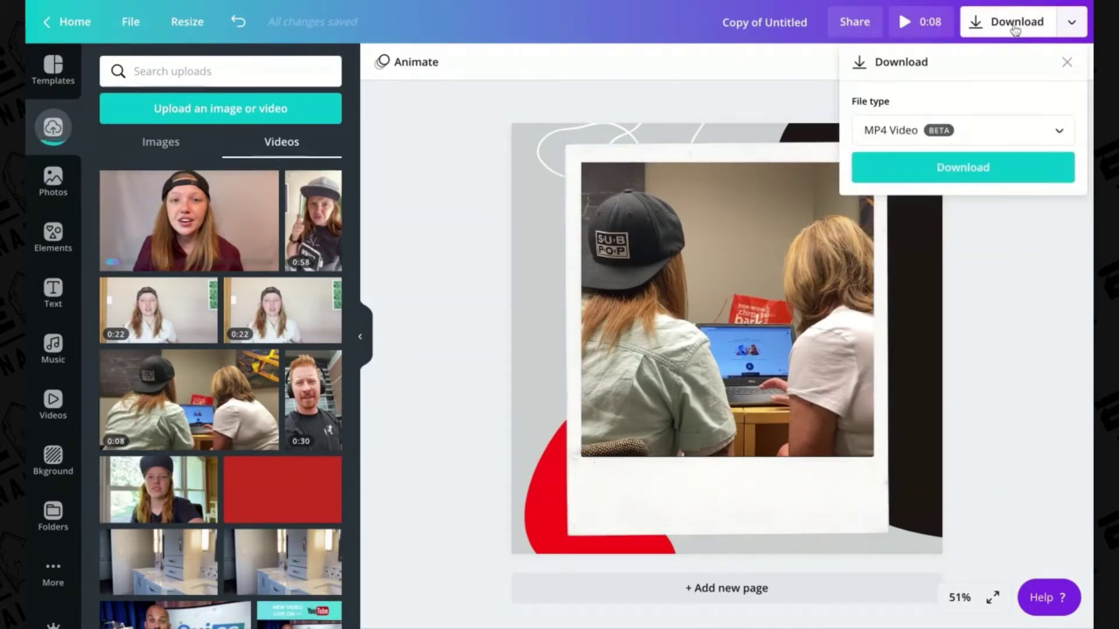
{"action": "left_click", "coordinate": [898, 178]}
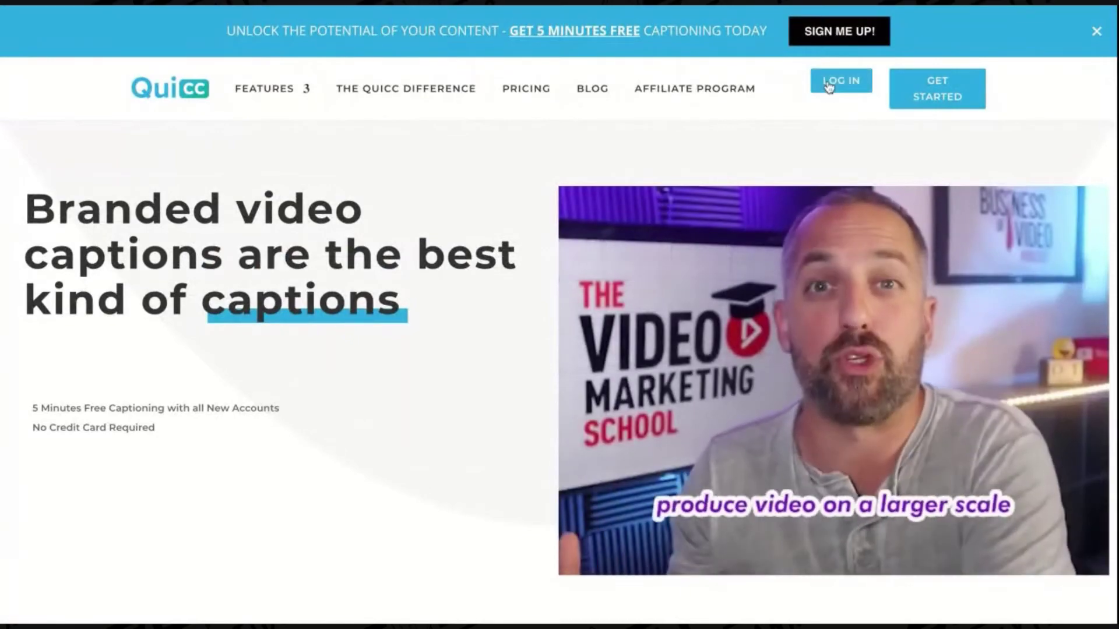
Log in to Quicc so the exported MP4 can be uploaded and transcribed.
{"action": "left_click", "coordinate": [829, 87]}
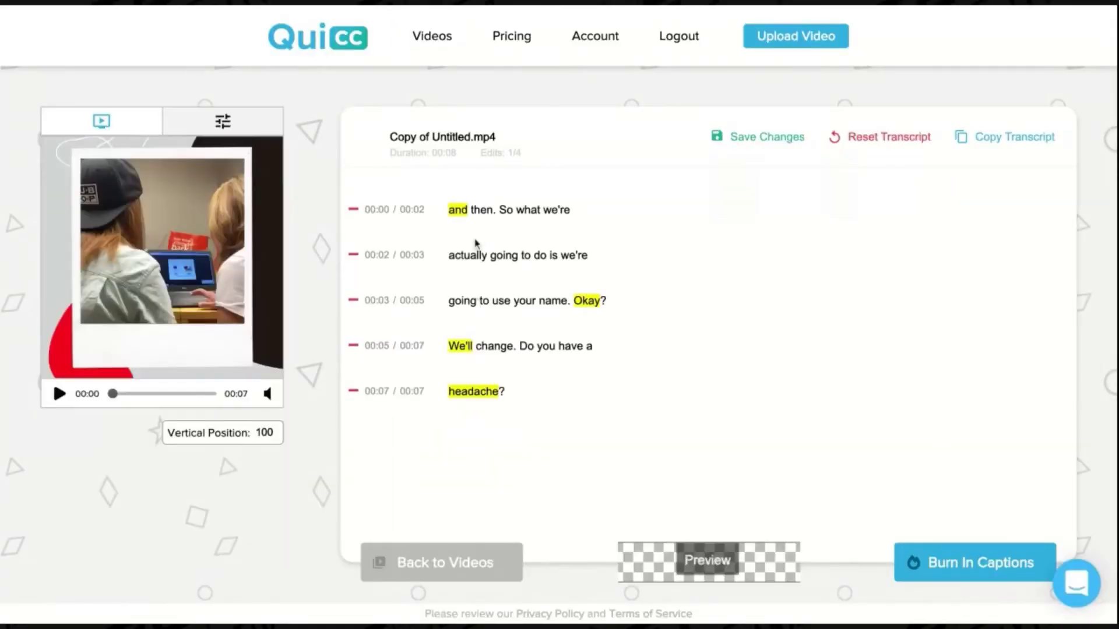
Drag the caption overlay down to near the bottom, about Vertical Position 18.
{"action": "left_click", "coordinate": [505, 209]}
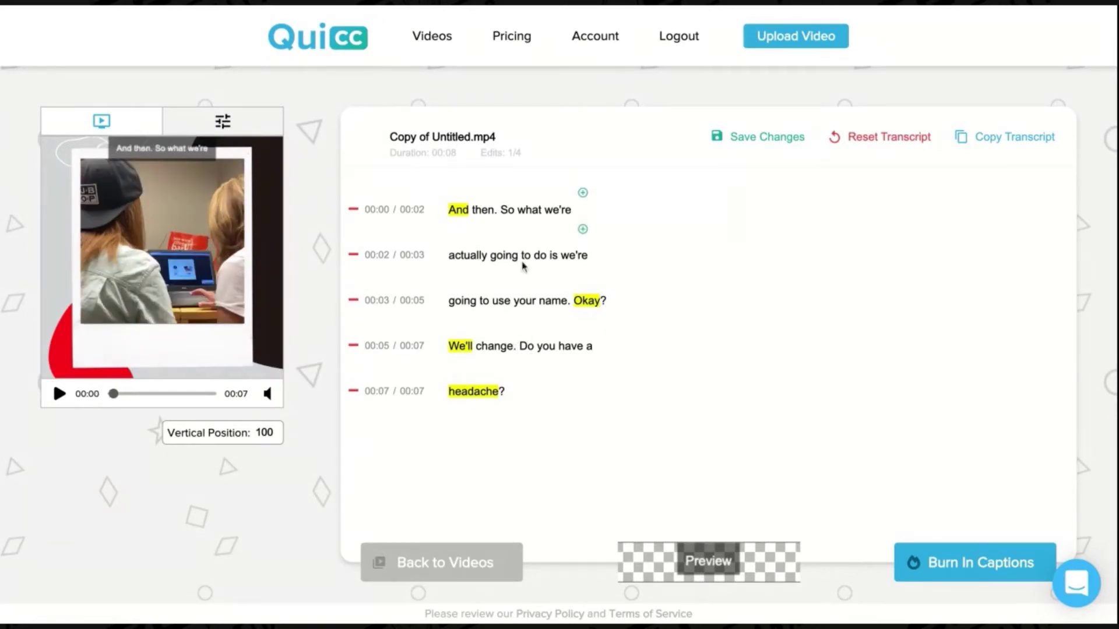
{"action": "left_click", "coordinate": [235, 131]}
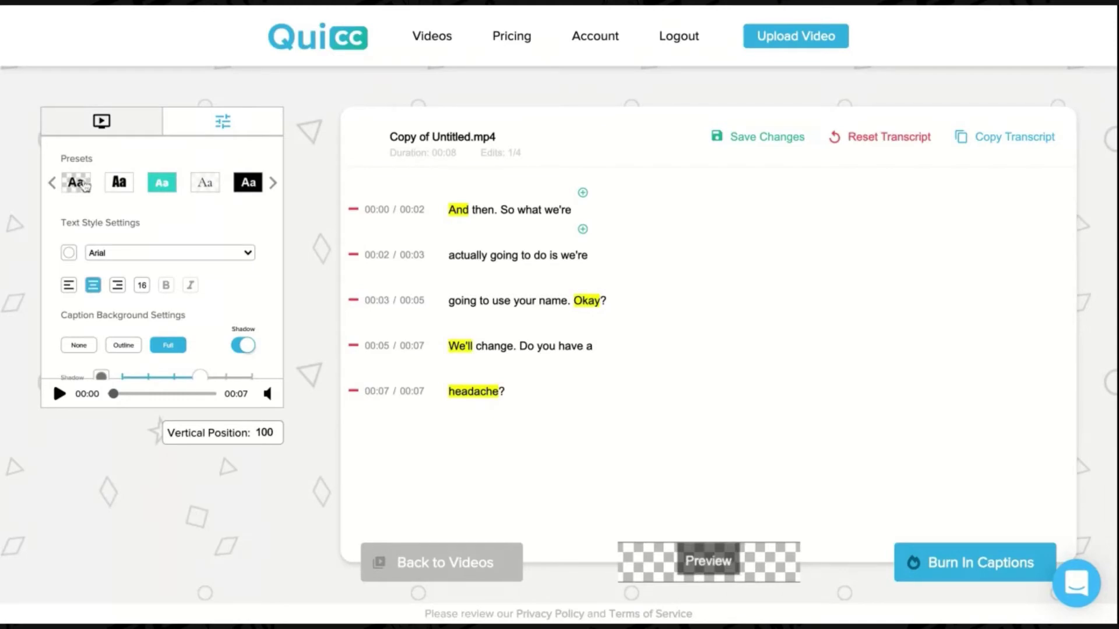
{"action": "left_click", "coordinate": [106, 130]}
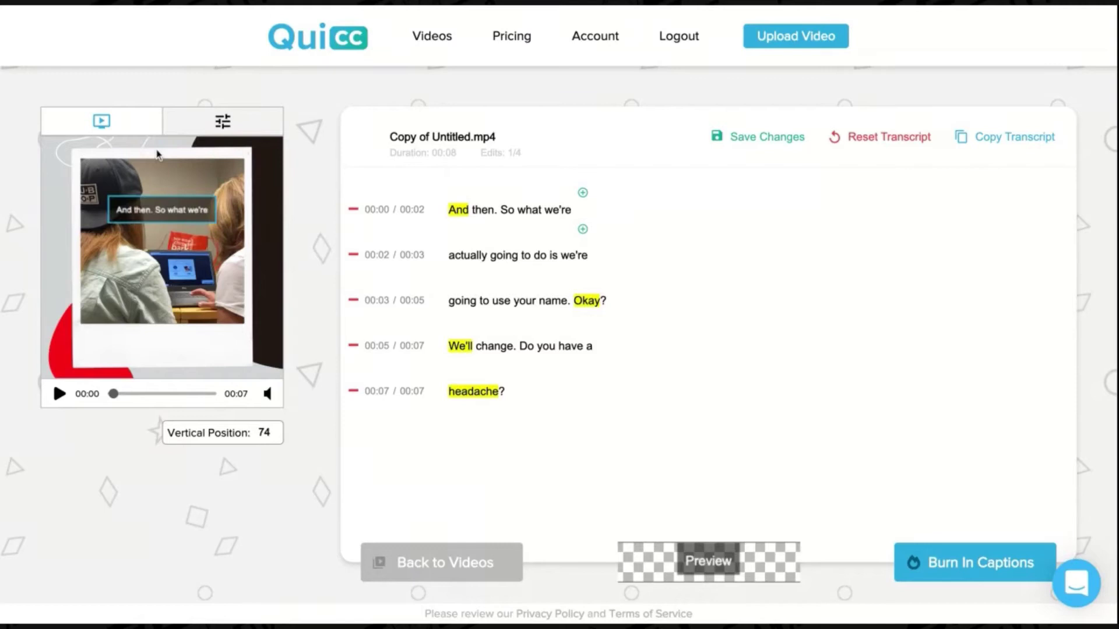
{"action": "left_click_drag", "start_coordinate": [157, 149], "coordinate": [161, 343]}
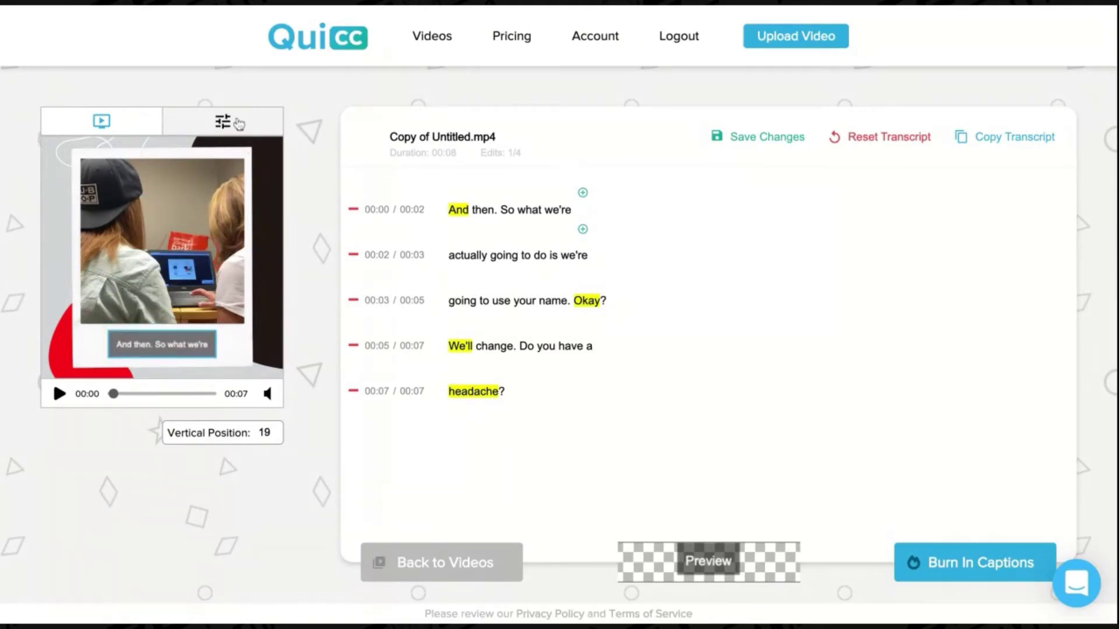
{"action": "left_click_drag", "start_coordinate": [152, 359], "coordinate": [150, 355]}
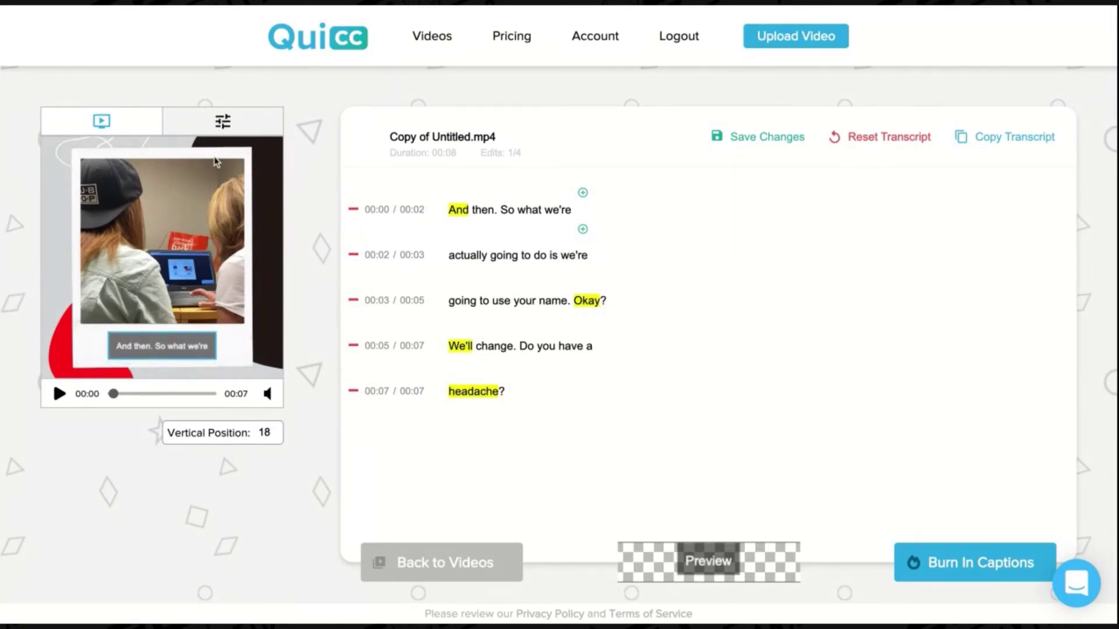
Reduce the caption shadow, set Caption Background to None, and set font colour #000000.
{"action": "left_click", "coordinate": [221, 127]}
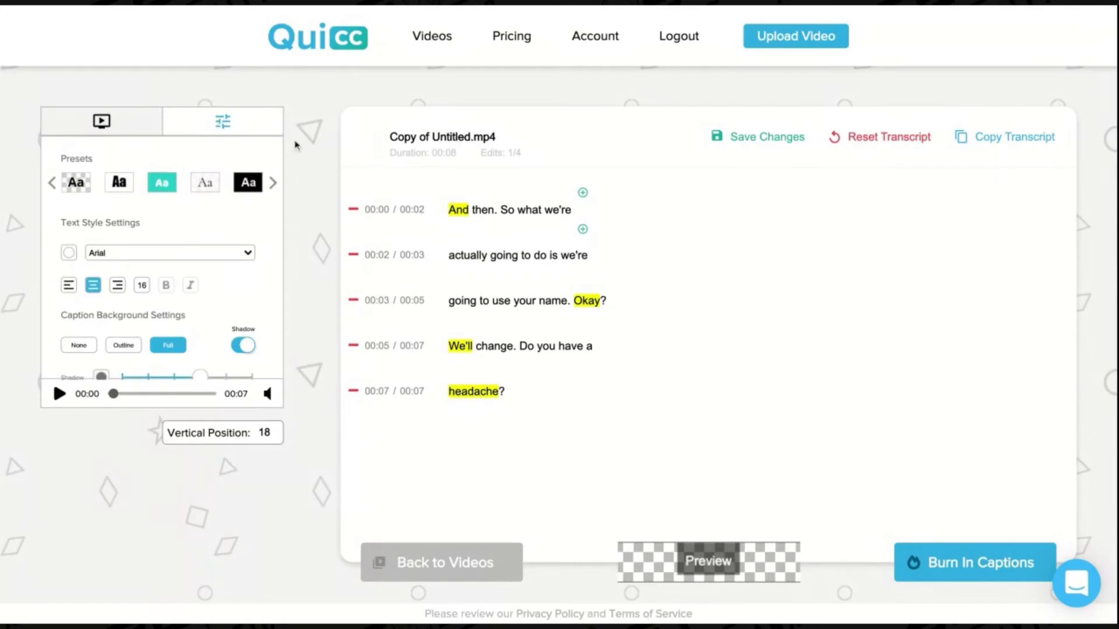
{"action": "left_click_drag", "start_coordinate": [199, 377], "coordinate": [104, 377]}
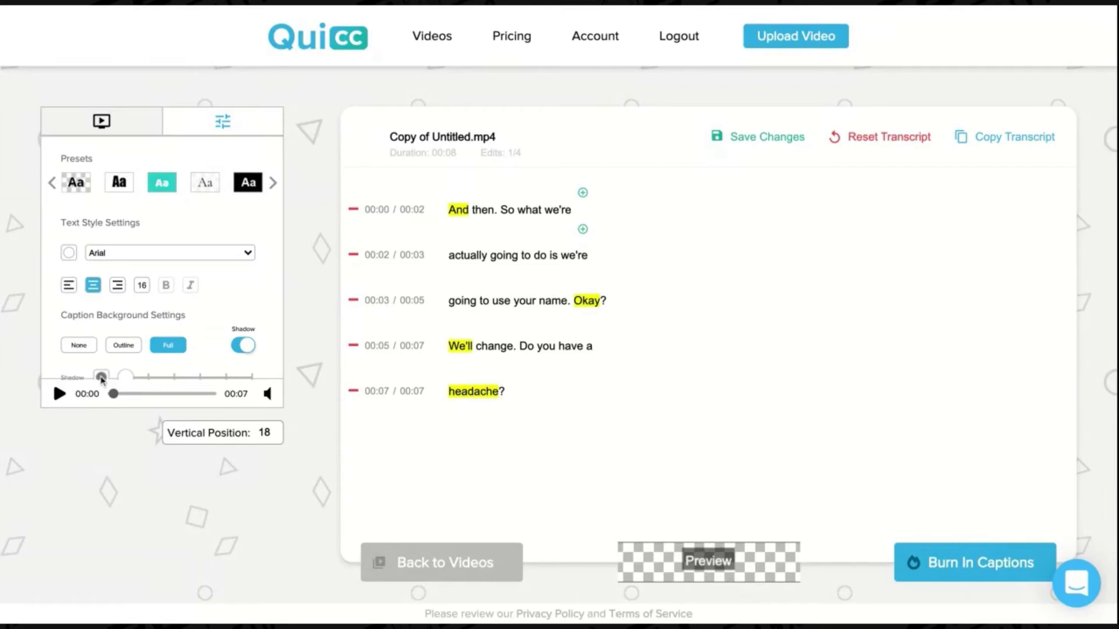
{"action": "left_click", "coordinate": [102, 377]}
{"action": "left_click", "coordinate": [74, 349]}
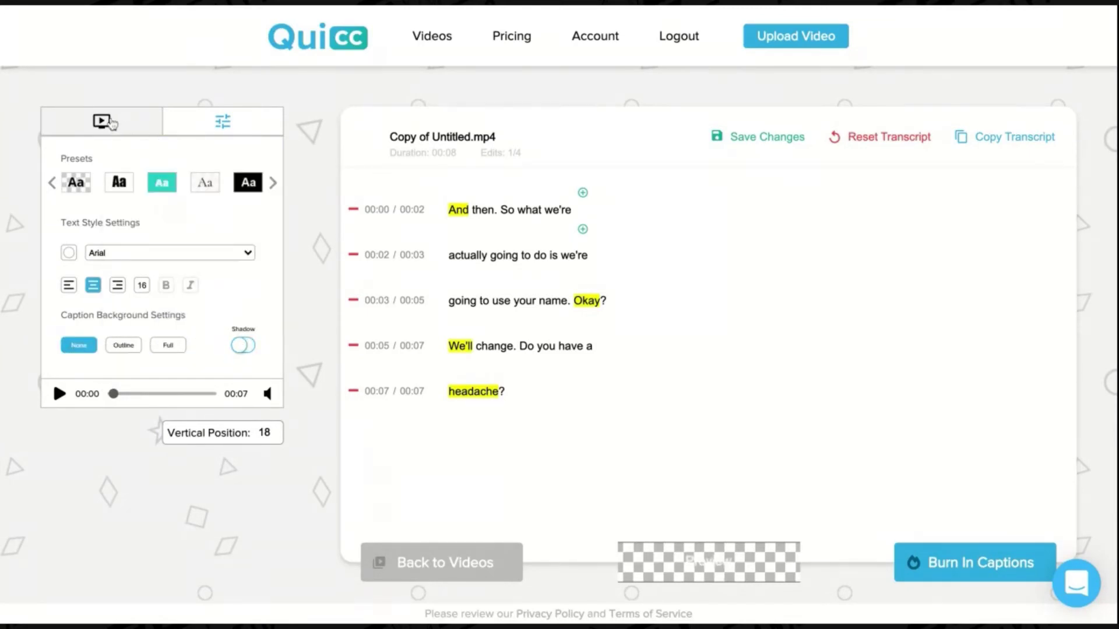
{"action": "left_click", "coordinate": [68, 252]}
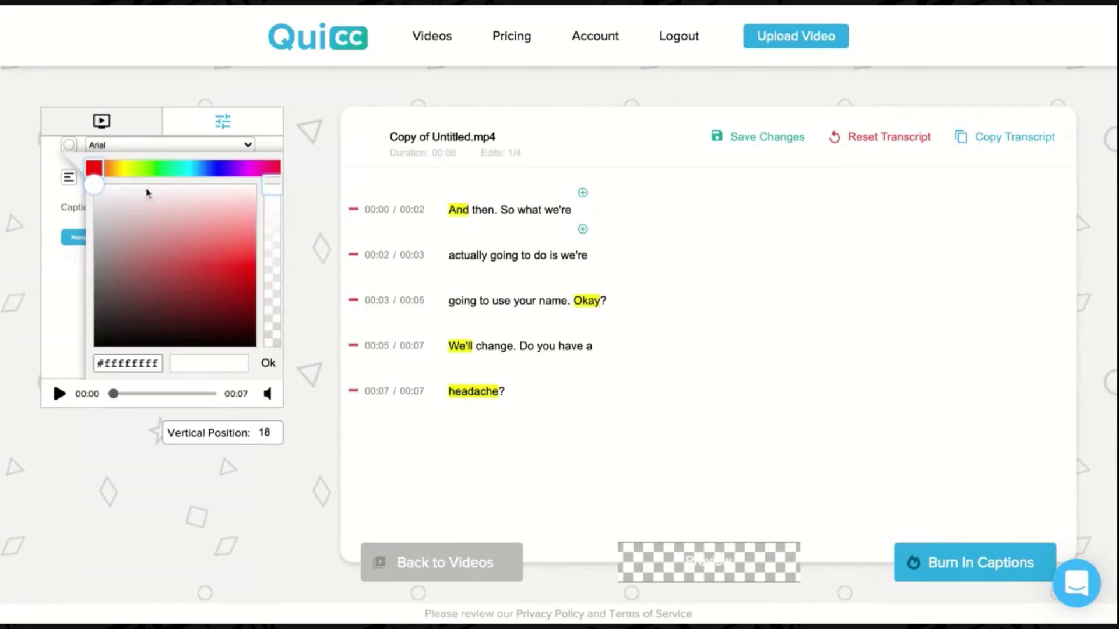
{"action": "left_click", "coordinate": [167, 231]}
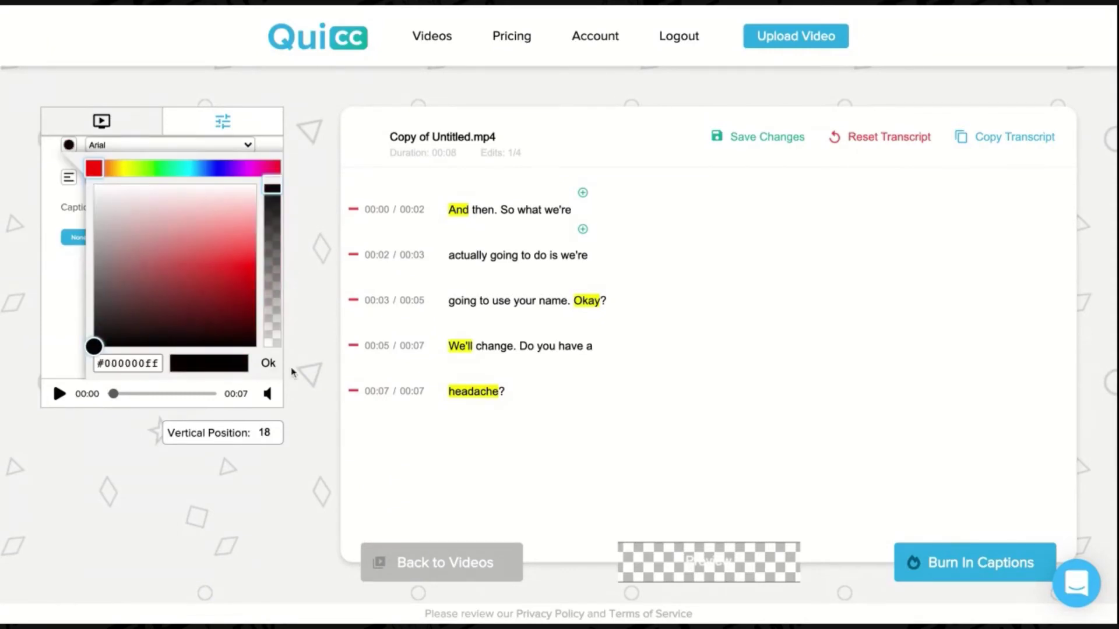
{"action": "left_click", "coordinate": [267, 368]}
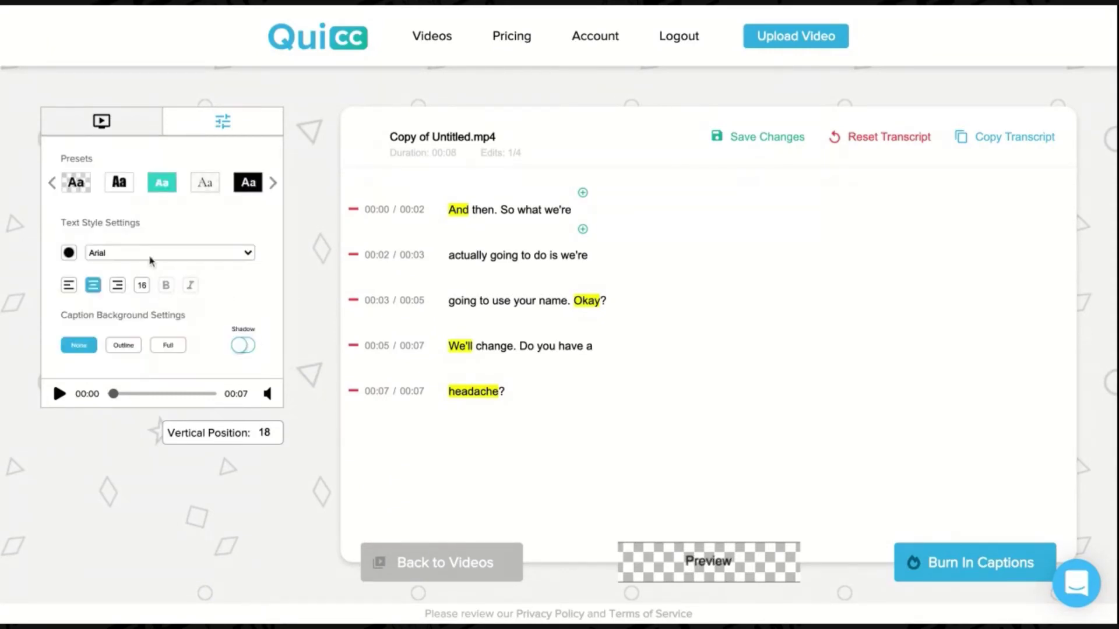
{"action": "left_click", "coordinate": [102, 124]}
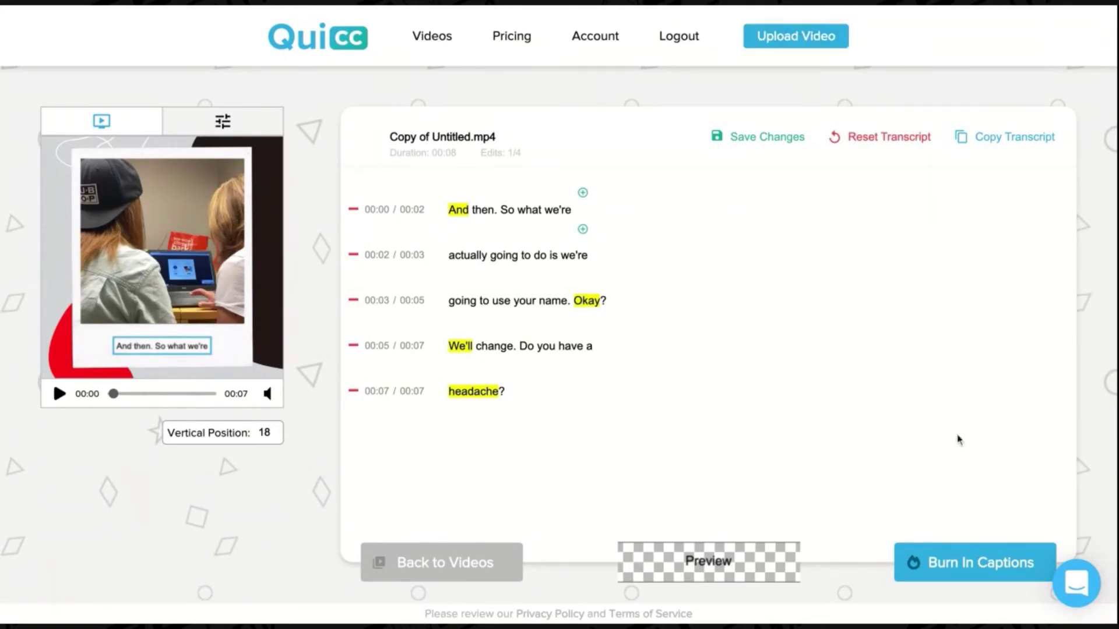
Burn the black captions into the clip and wait until it shows COMPLETED.
{"action": "left_click", "coordinate": [964, 573]}
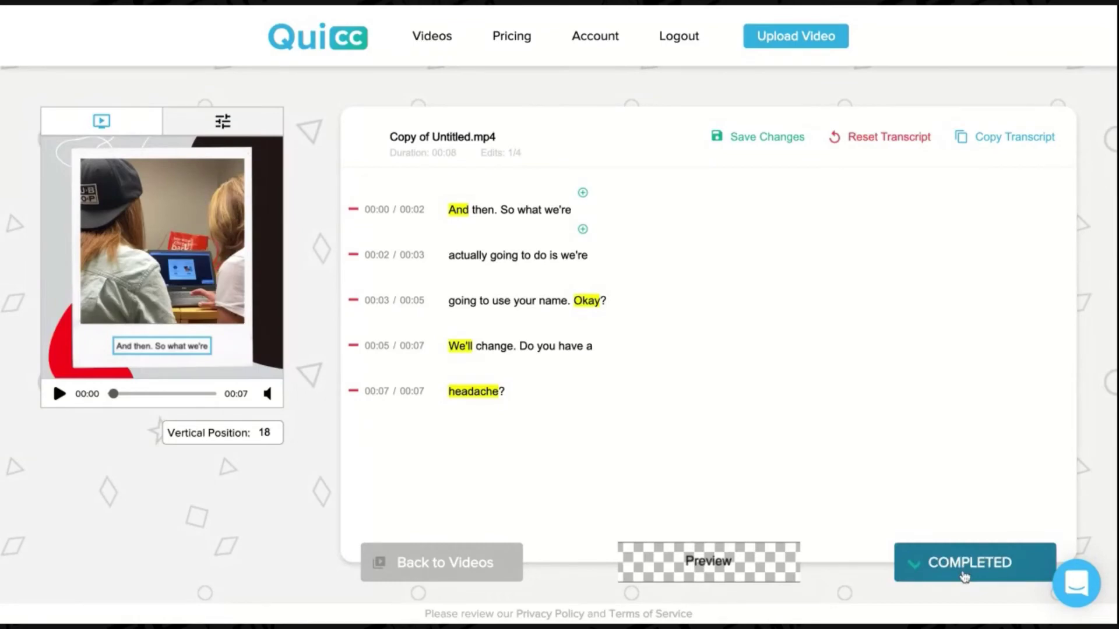